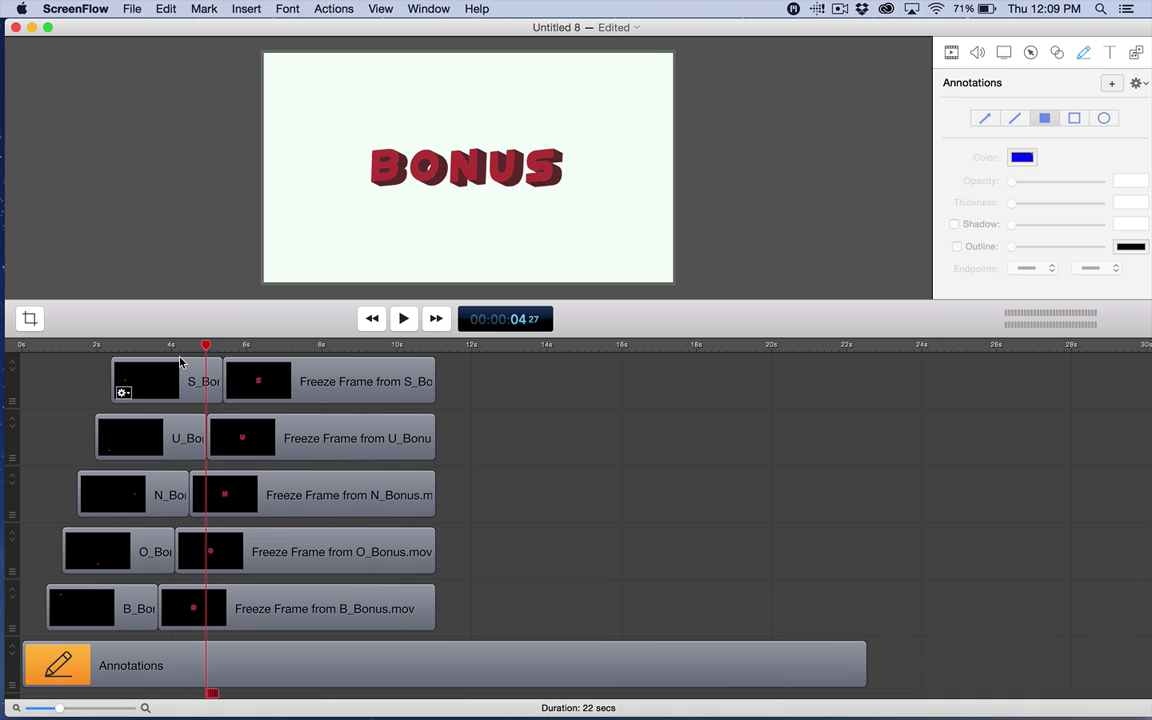
# - Play the staggered BONUS letter animation from the start of the timeline
pyautogui.click(208, 346)
pyautogui.moveTo(208, 350); pyautogui.dragTo(16, 340)
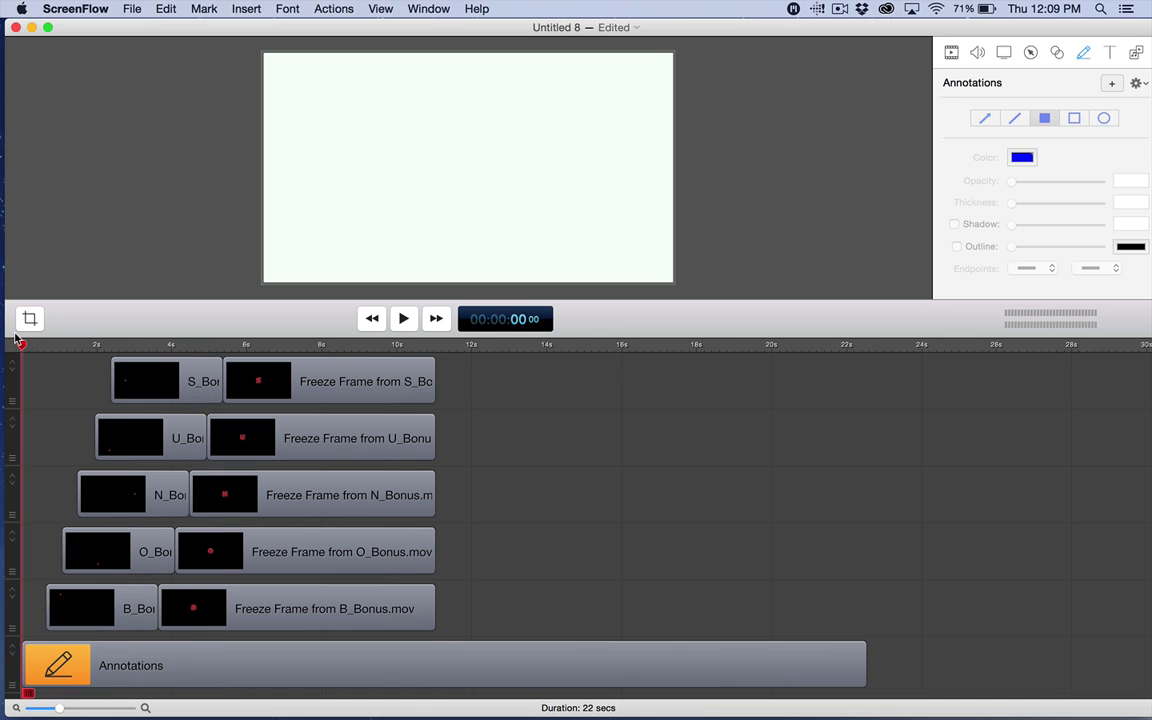
pyautogui.press('space')
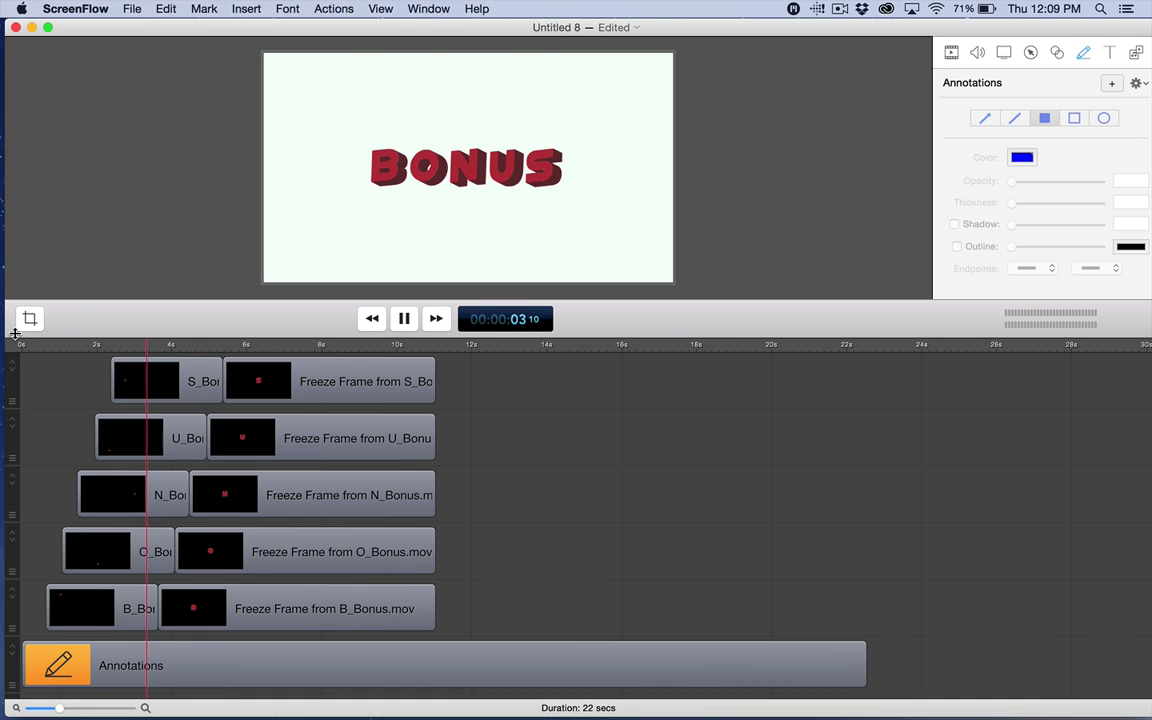
pyautogui.press('space')
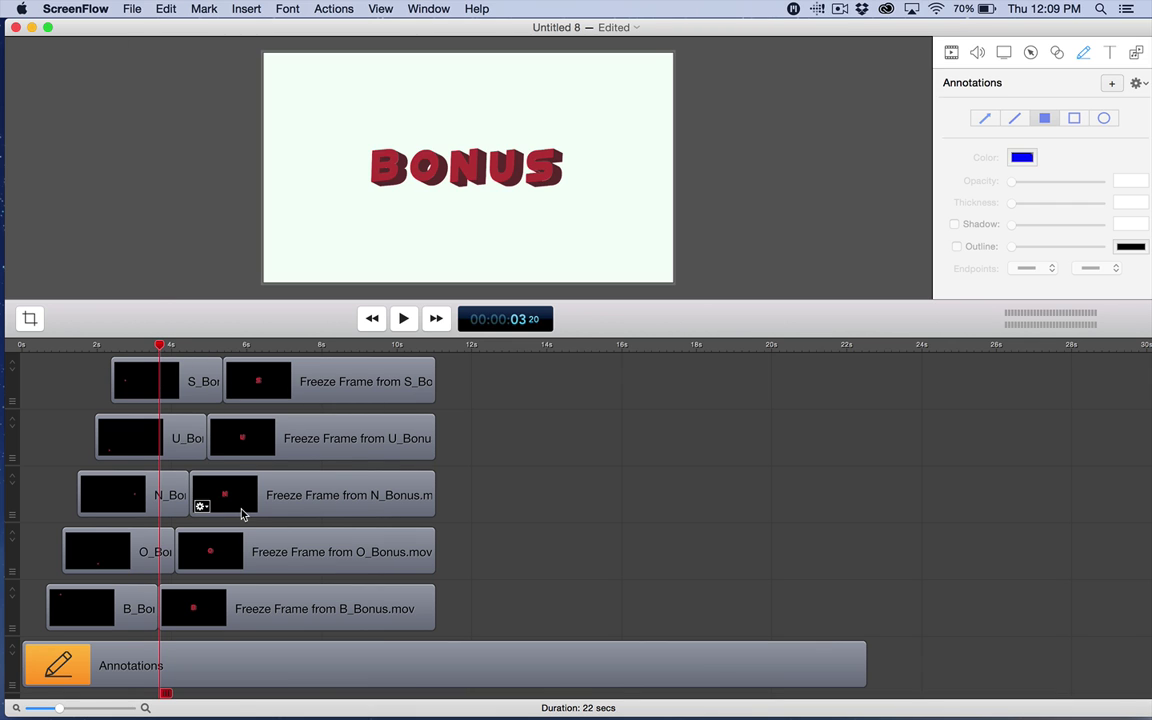
# - Open EasyAnimator and move its window so that it is fully in view
pyautogui.moveTo(480, 712)
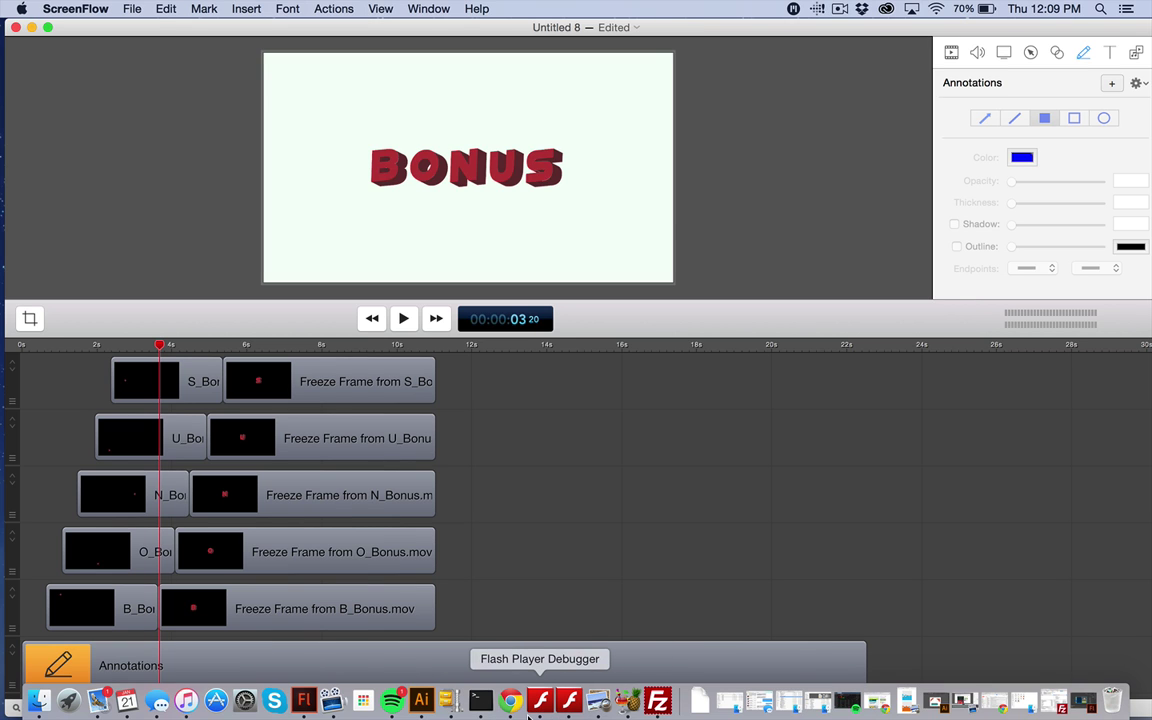
pyautogui.press('super+space')
pyautogui.write('e')
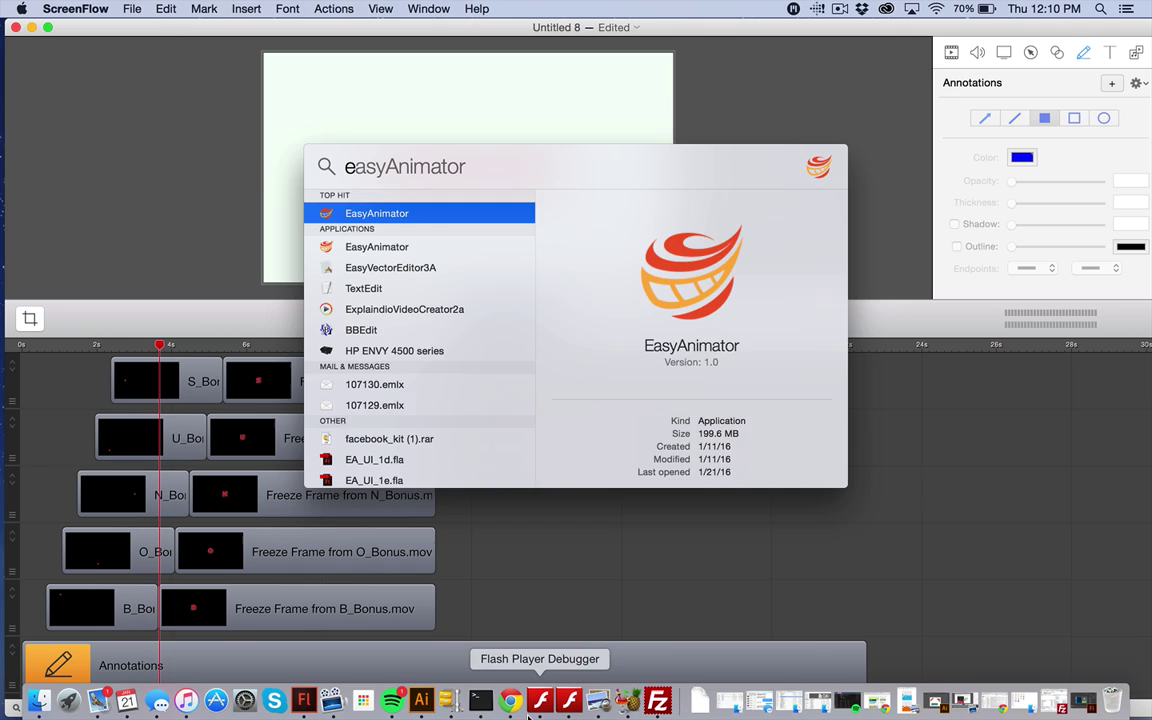
pyautogui.press('Return')
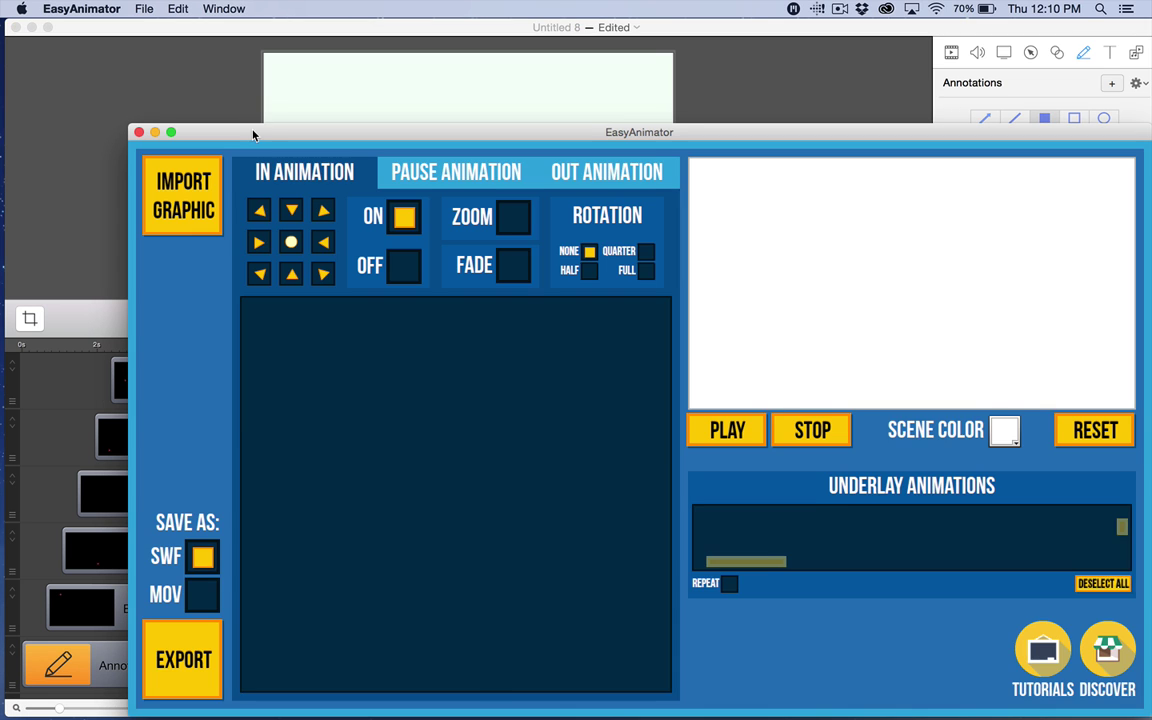
pyautogui.moveTo(253, 130); pyautogui.dragTo(169, 25)
# - Import the graphic 3D-alphabet_B.swf from the 3D Alphabet folder
pyautogui.click(100, 90)
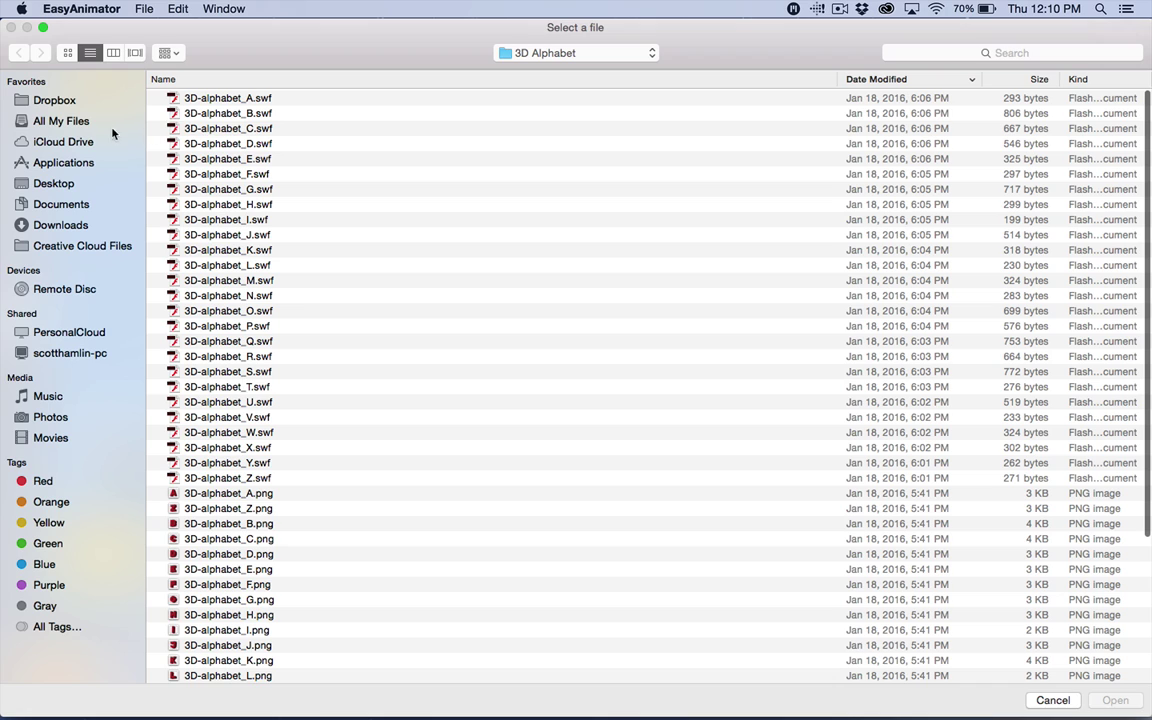
pyautogui.click(240, 113)
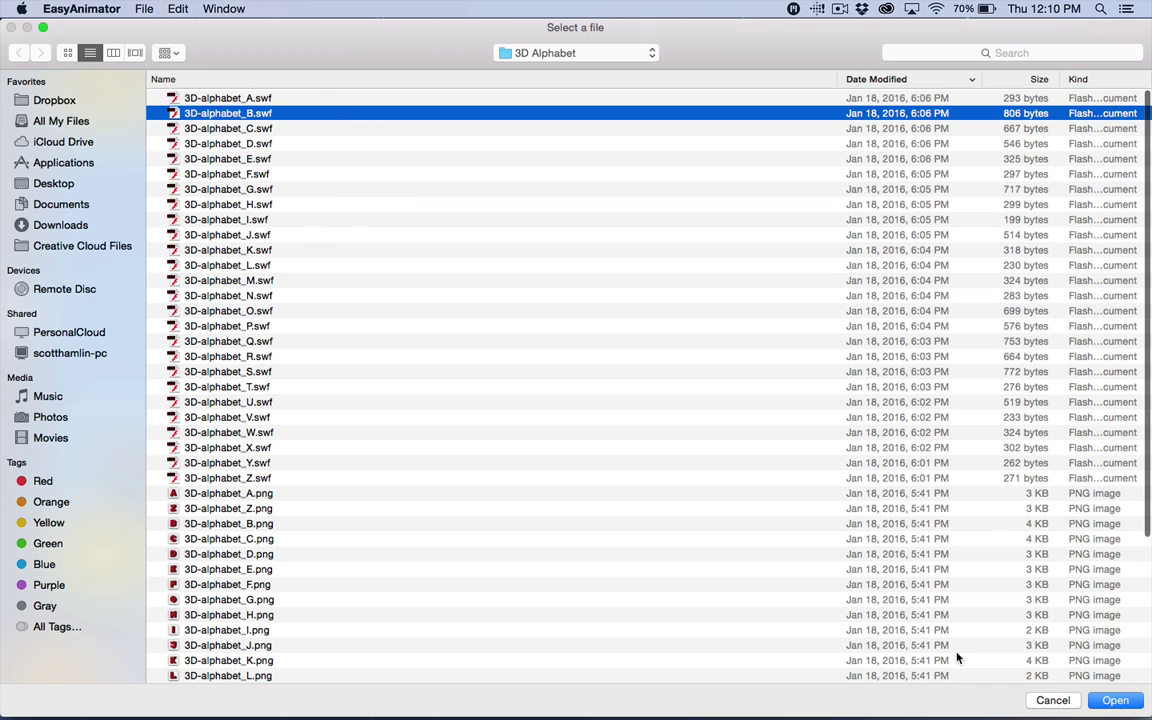
pyautogui.click(1113, 700)
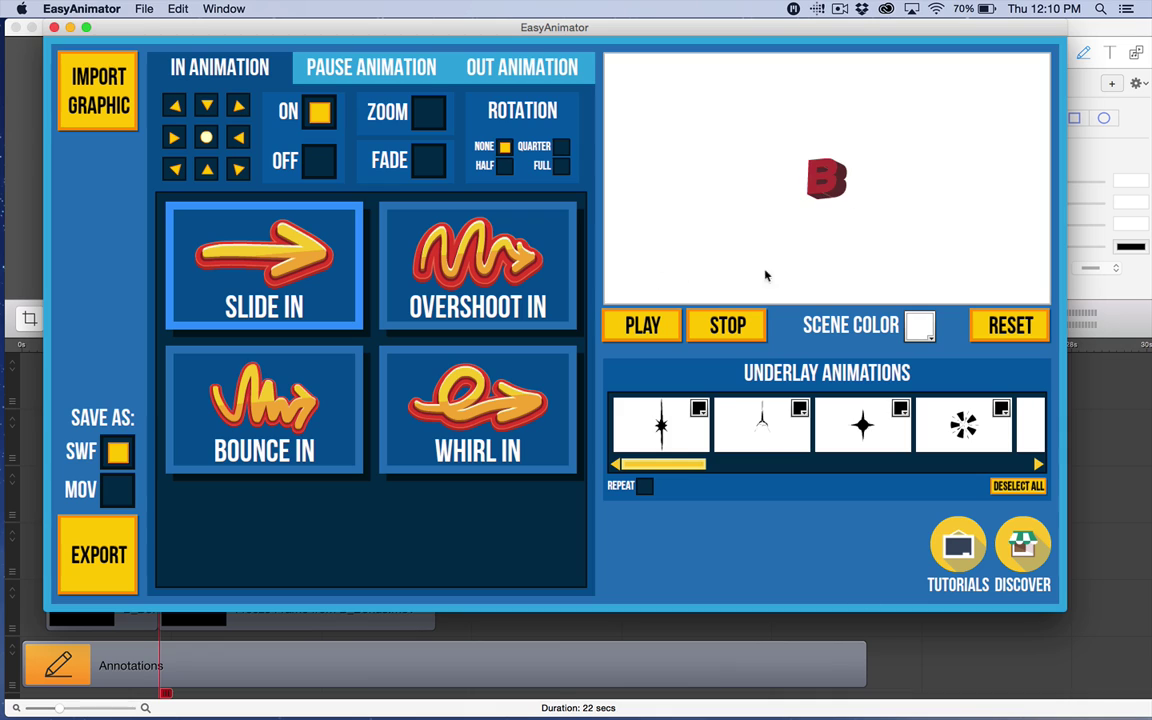
# - Set the letter B's in animation to Whirl In from the upper-left direction, with zoom and full rotation
pyautogui.click(174, 106)
pyautogui.click(501, 420)
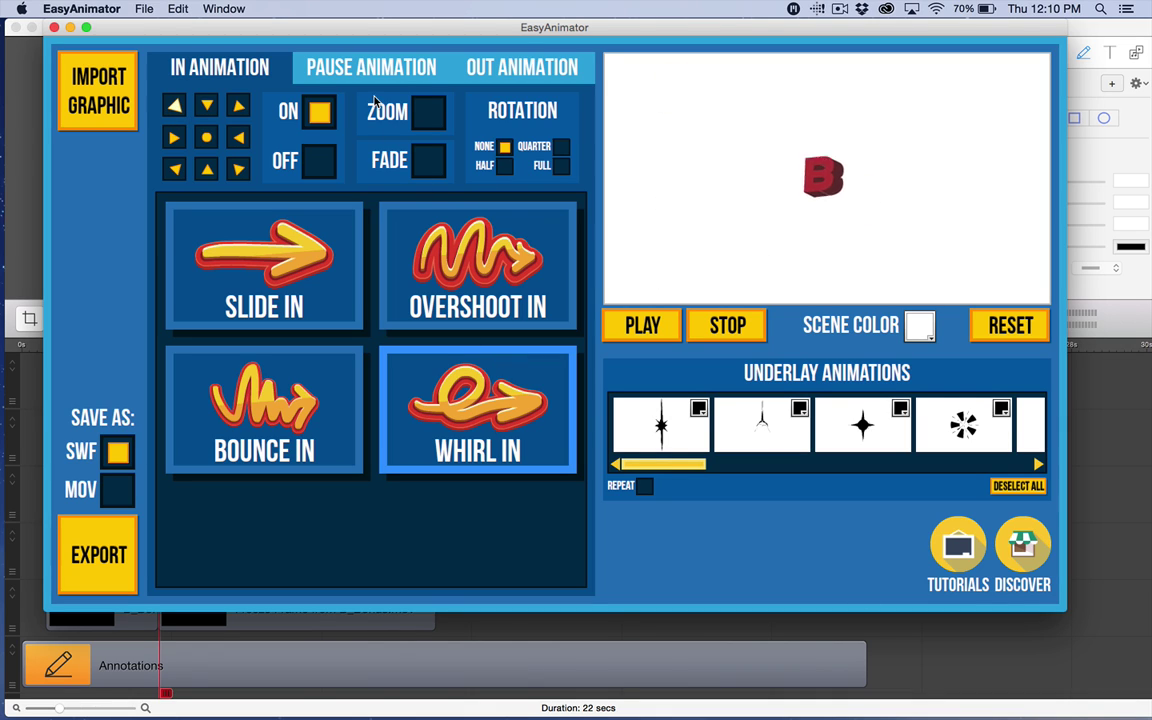
pyautogui.click(428, 112)
pyautogui.click(561, 166)
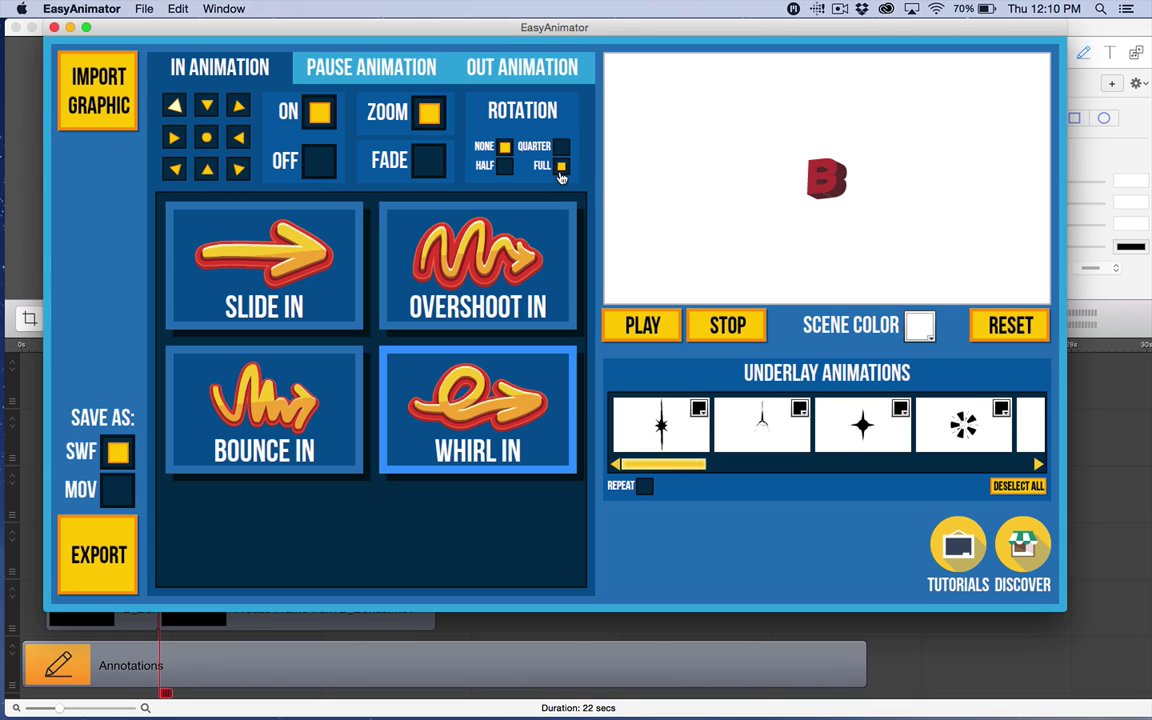
pyautogui.click(505, 146)
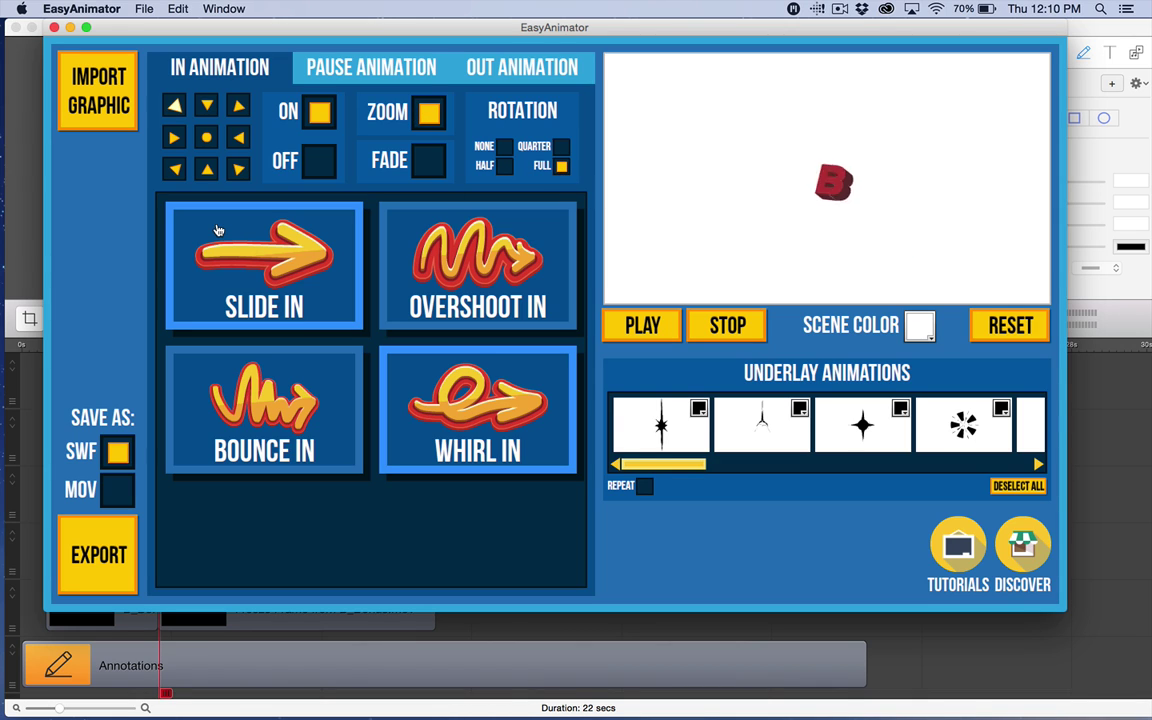
pyautogui.click(117, 489)
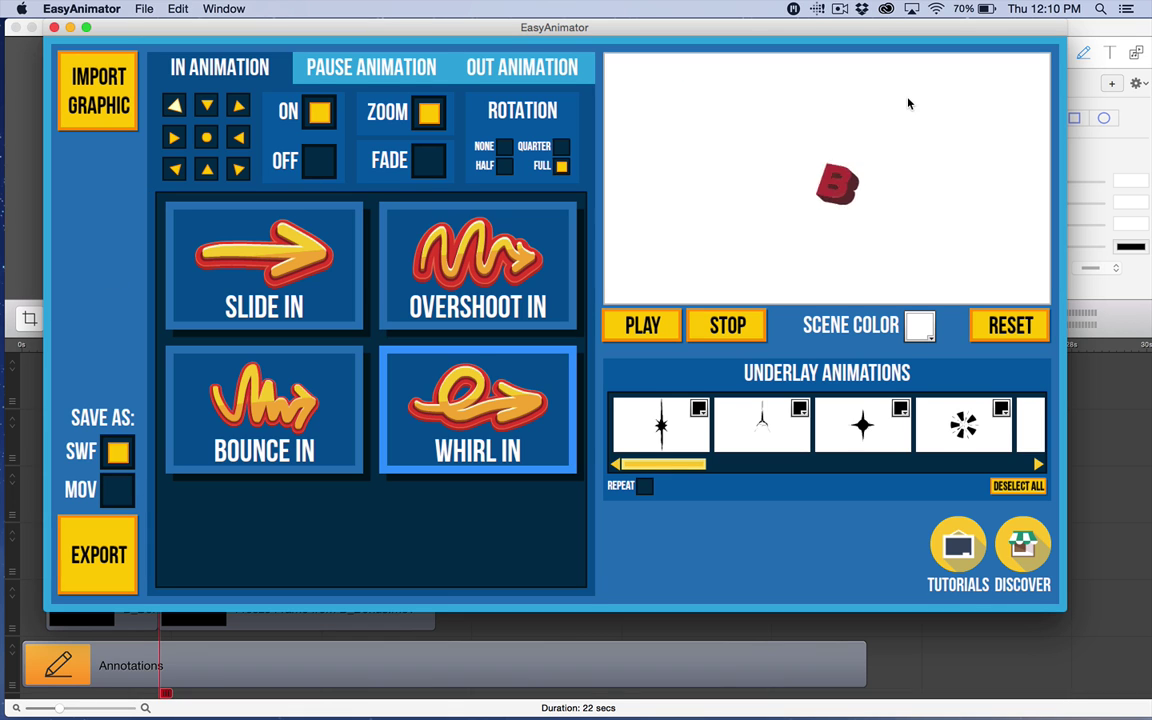
# - Return to ScreenFlow and examine the S clip's actions at its end, including Add Freeze Frame, and its existing freeze frame
pyautogui.click(71, 28)
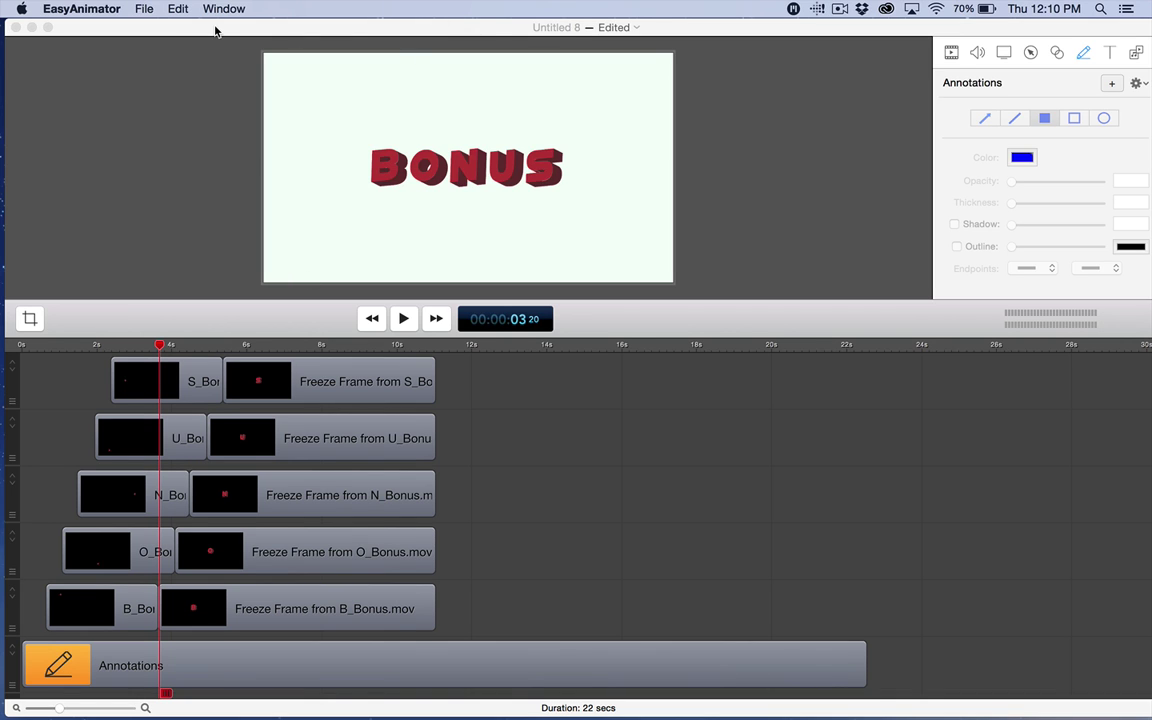
pyautogui.click(586, 417)
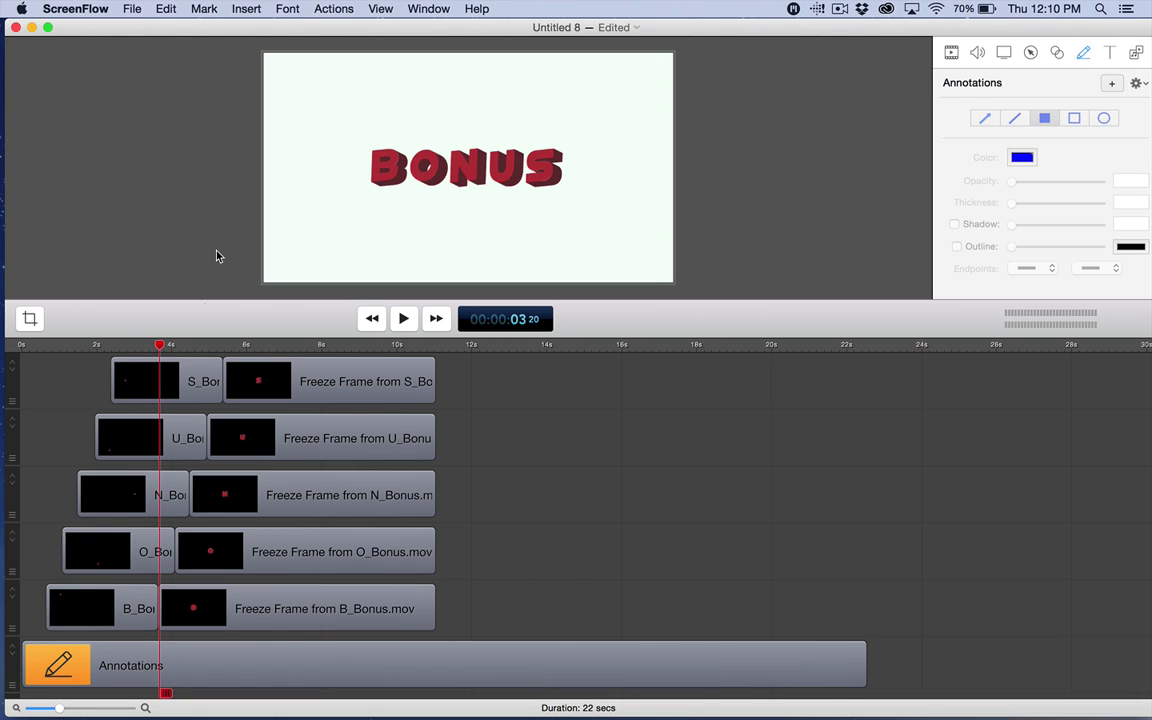
pyautogui.click(380, 210)
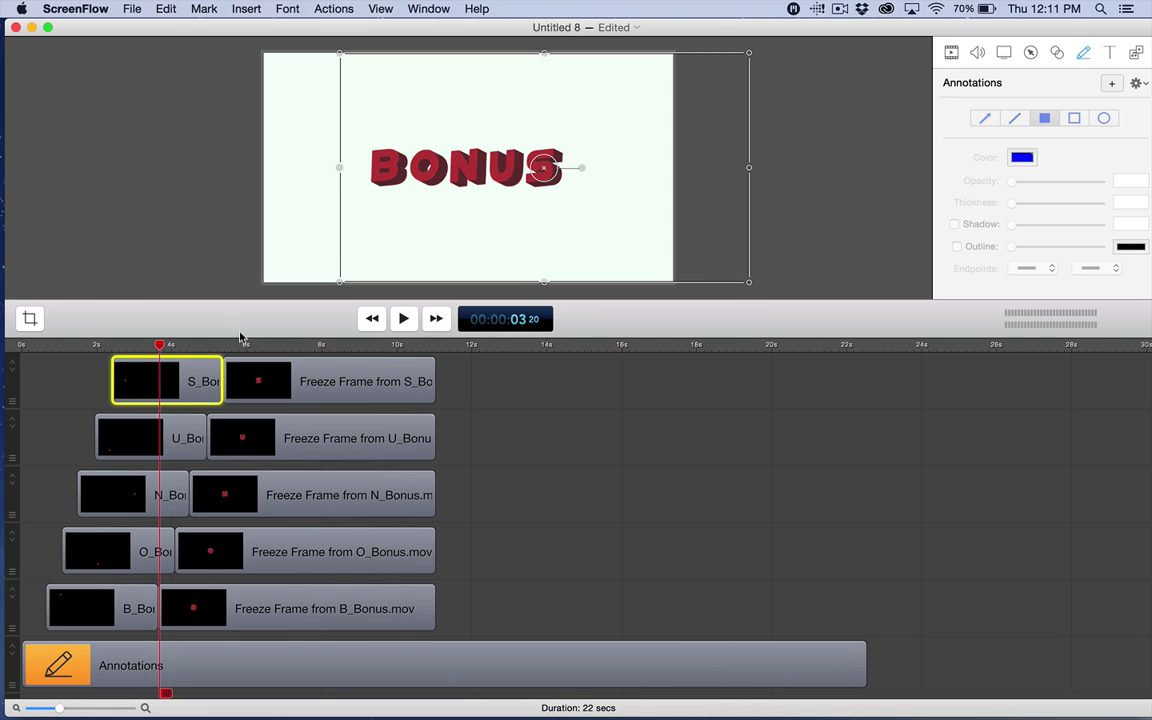
pyautogui.moveTo(152, 344); pyautogui.dragTo(223, 348)
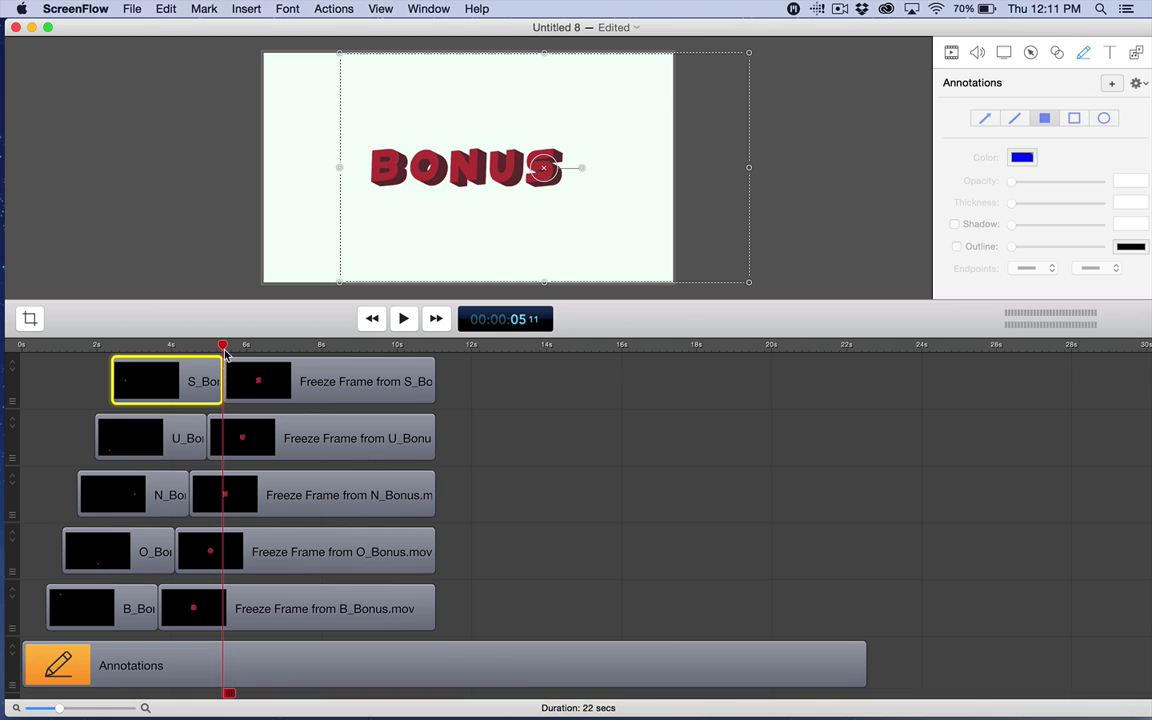
pyautogui.moveTo(201, 394)
pyautogui.click(124, 393)
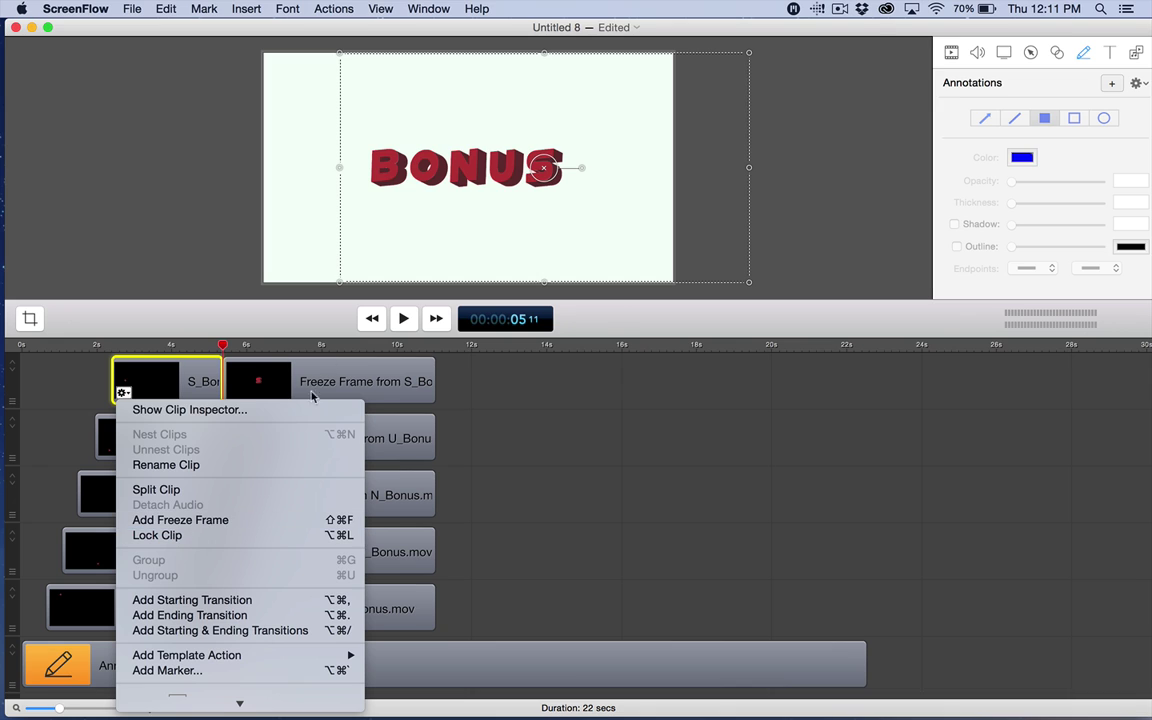
pyautogui.click(492, 439)
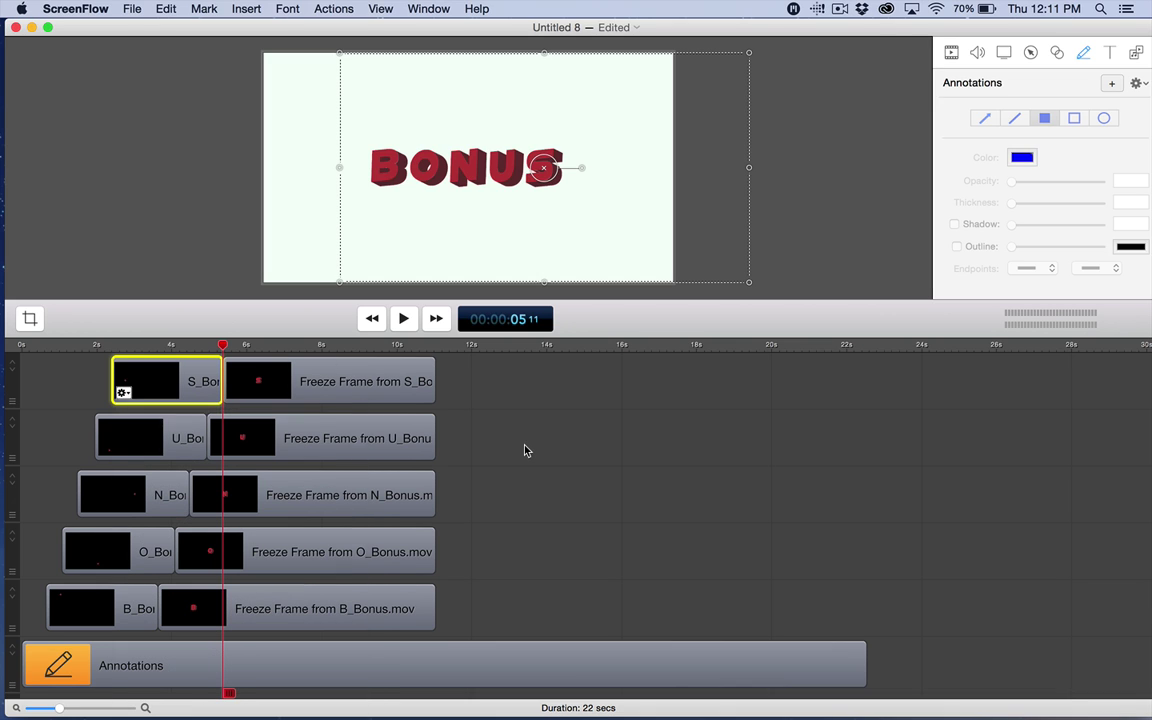
pyautogui.click(318, 383)
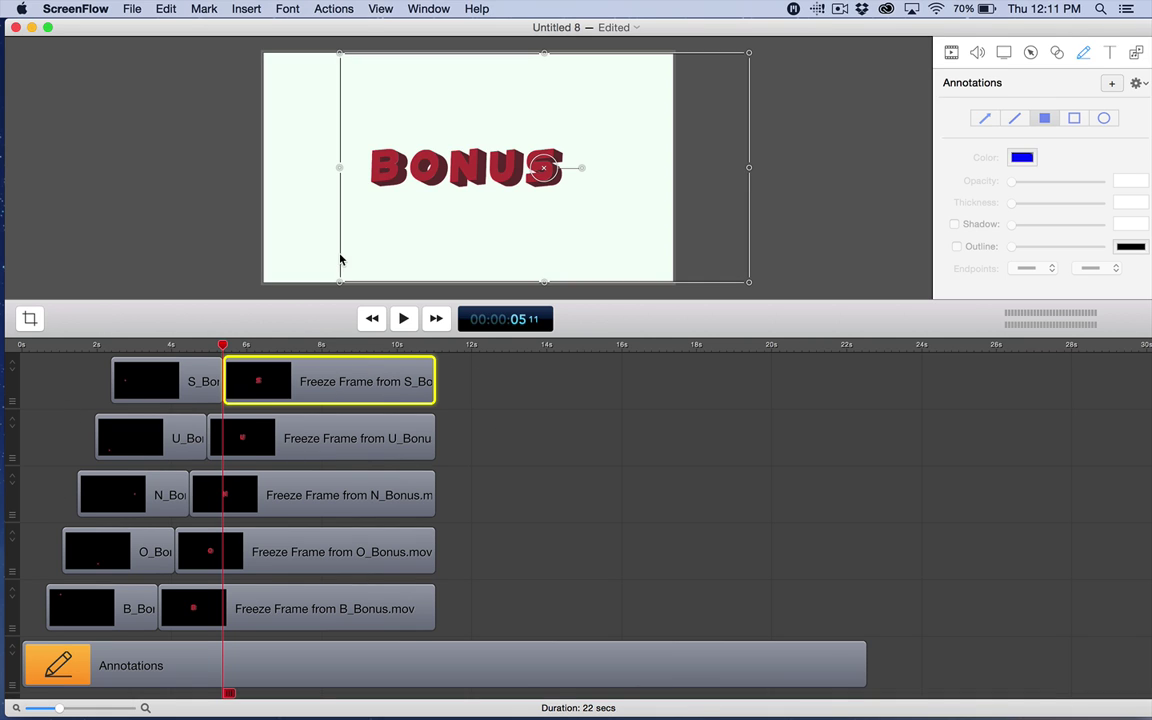
# - Play the timeline from the start to review how the letters enter one after another
pyautogui.moveTo(95, 347); pyautogui.dragTo(3, 345)
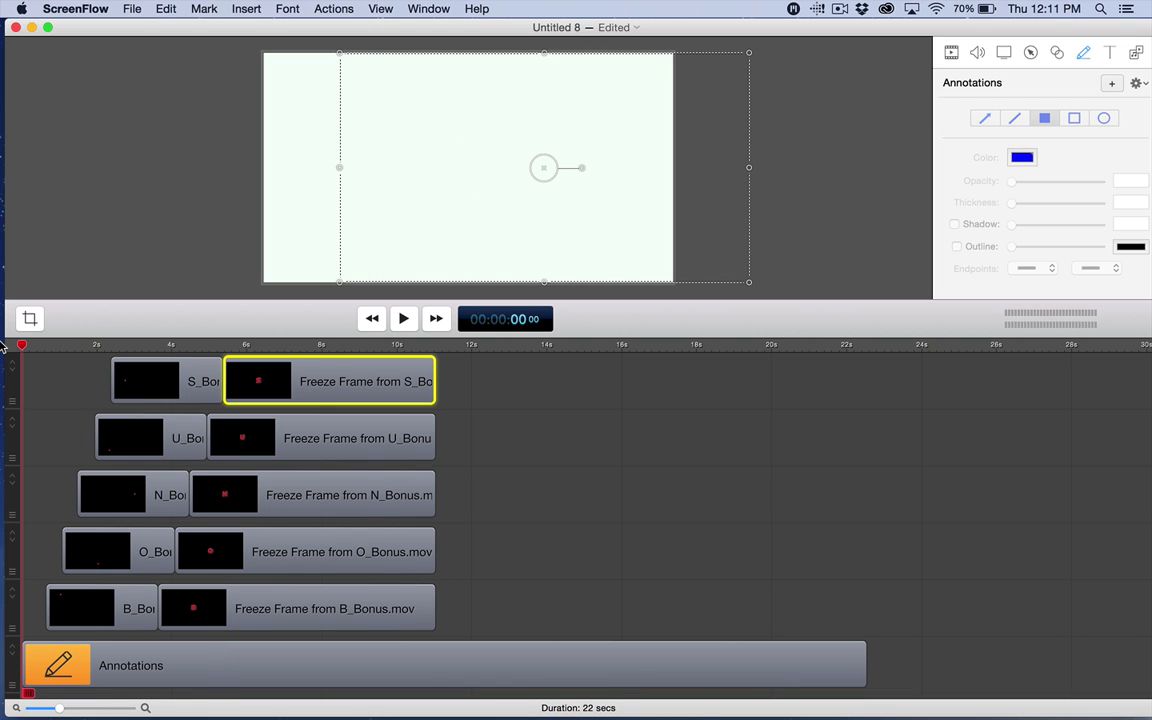
pyautogui.press('space')
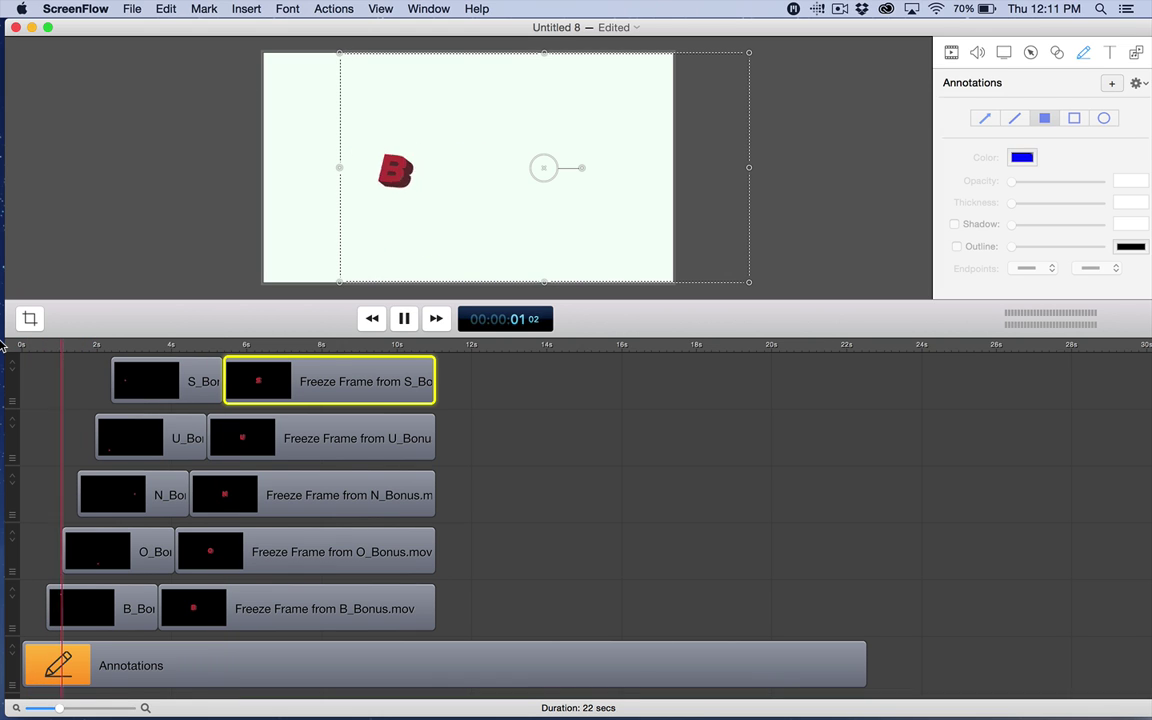
pyautogui.press('space')
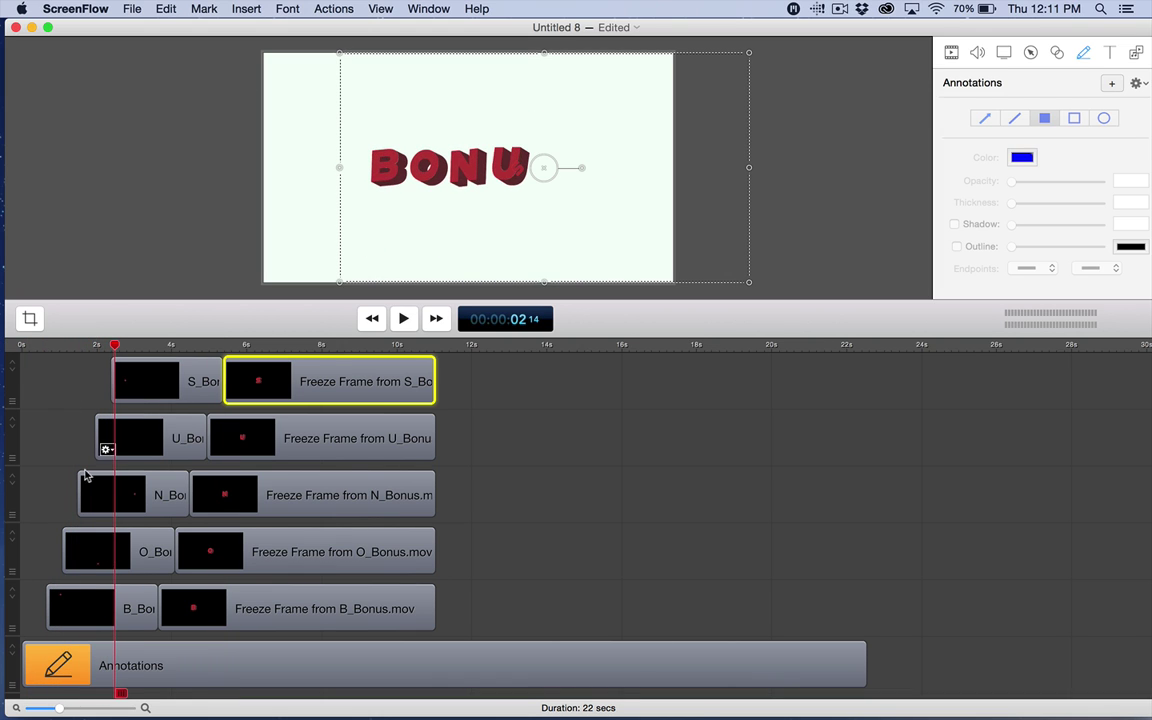
# - Move the animated B, O, N, U and S clips to the start of the timeline at 0 s
pyautogui.moveTo(80, 605); pyautogui.dragTo(33, 597)
pyautogui.moveTo(85, 550); pyautogui.dragTo(45, 548)
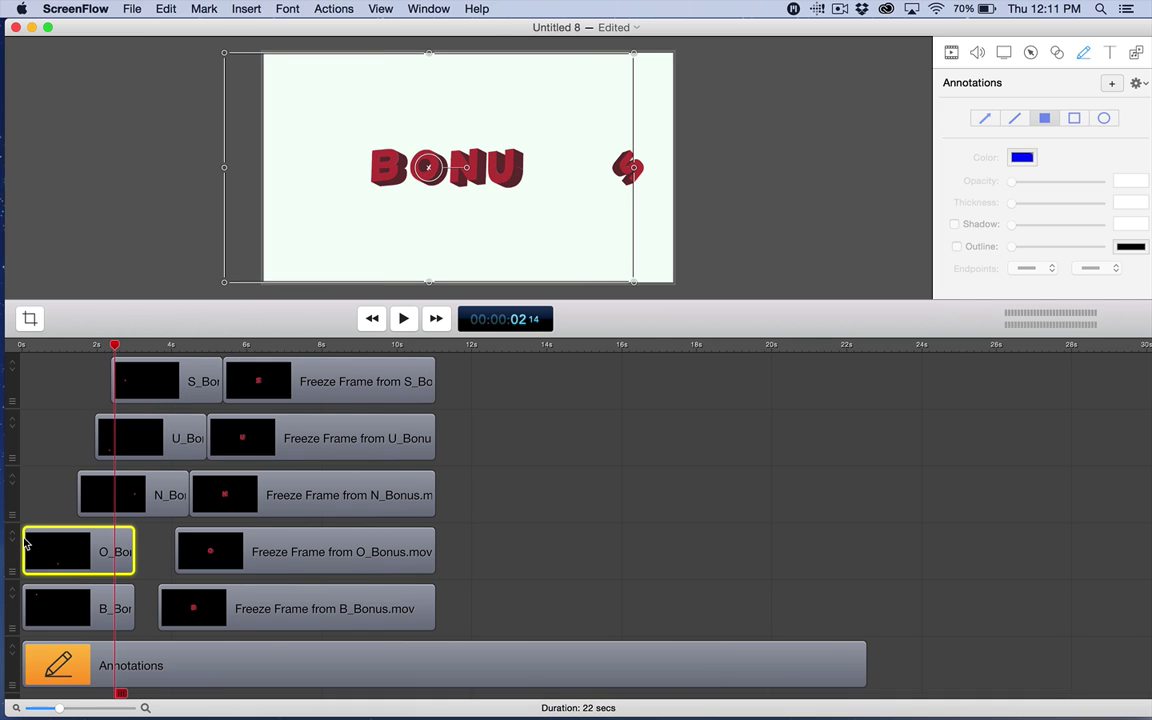
pyautogui.moveTo(84, 497); pyautogui.dragTo(31, 480)
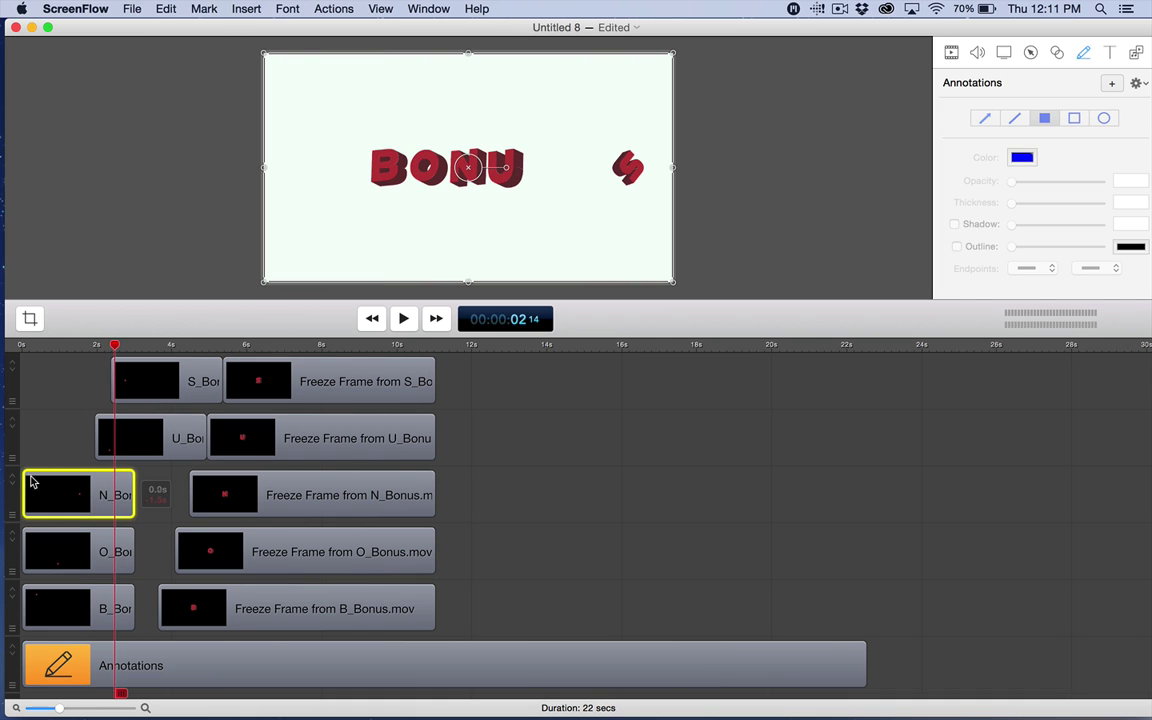
pyautogui.click(130, 437)
pyautogui.moveTo(133, 437); pyautogui.dragTo(62, 433)
pyautogui.moveTo(134, 381); pyautogui.dragTo(40, 373)
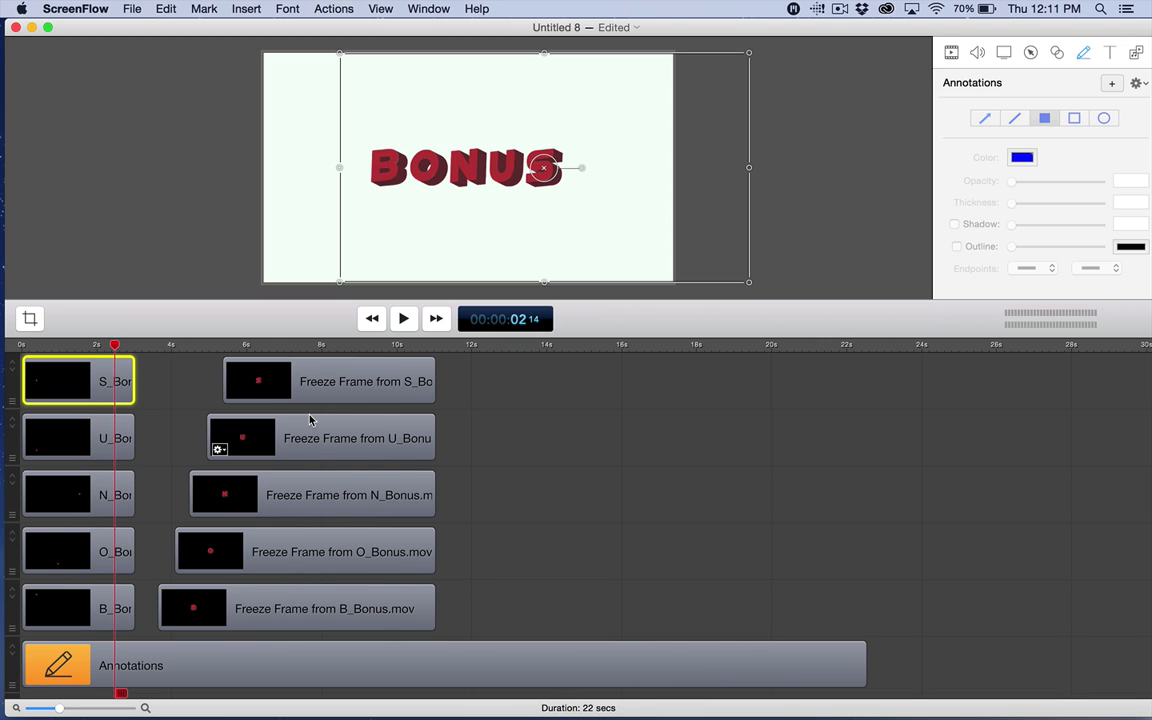
# - Place the S and U freeze frames directly after their animated clips and trim U's to end with S's at 00:00:08 20
pyautogui.moveTo(300, 381); pyautogui.dragTo(211, 379)
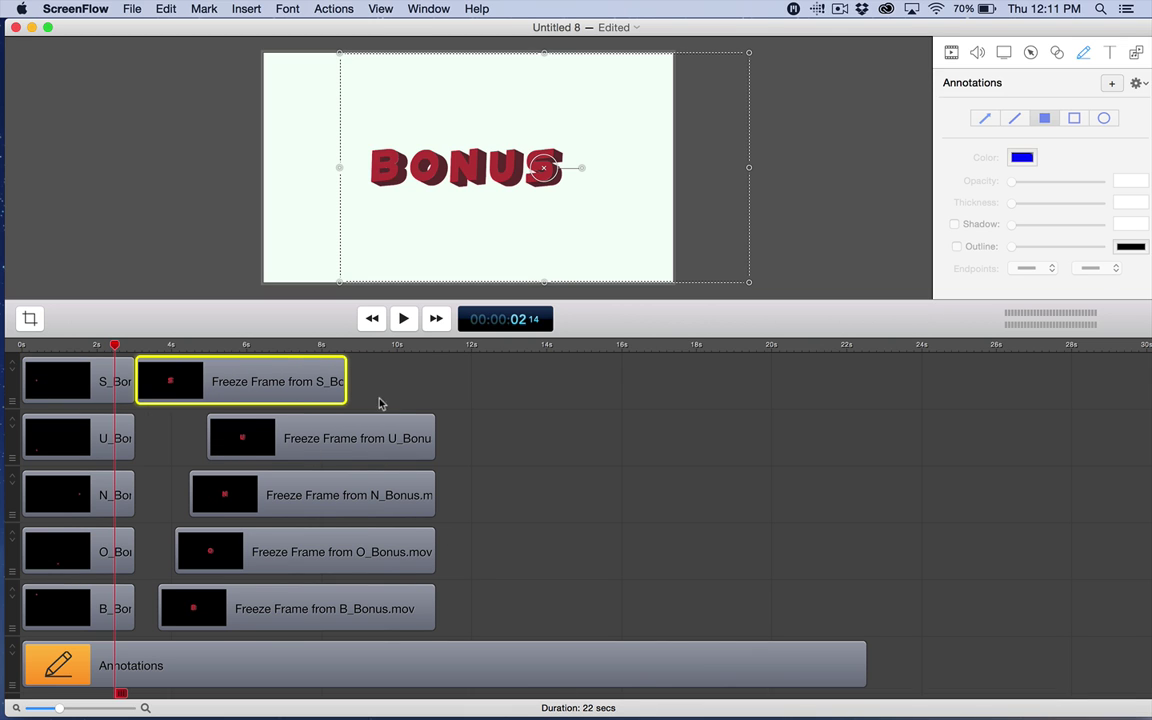
pyautogui.moveTo(330, 437); pyautogui.dragTo(265, 437)
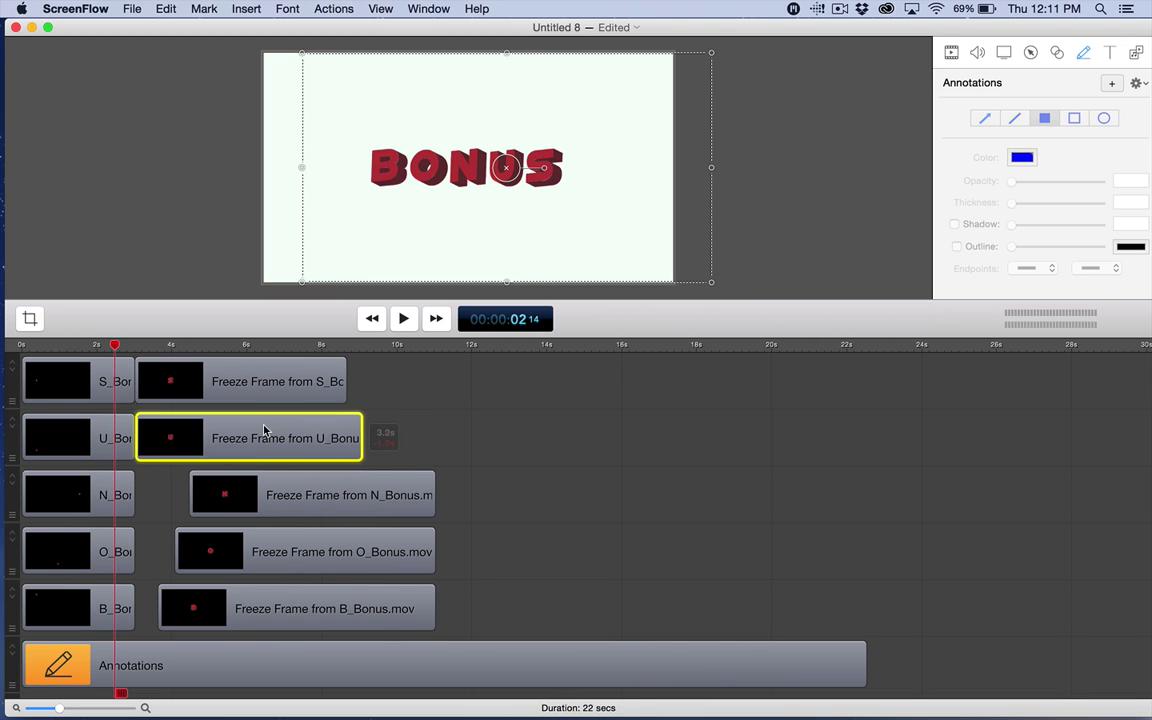
pyautogui.moveTo(321, 344); pyautogui.dragTo(347, 344)
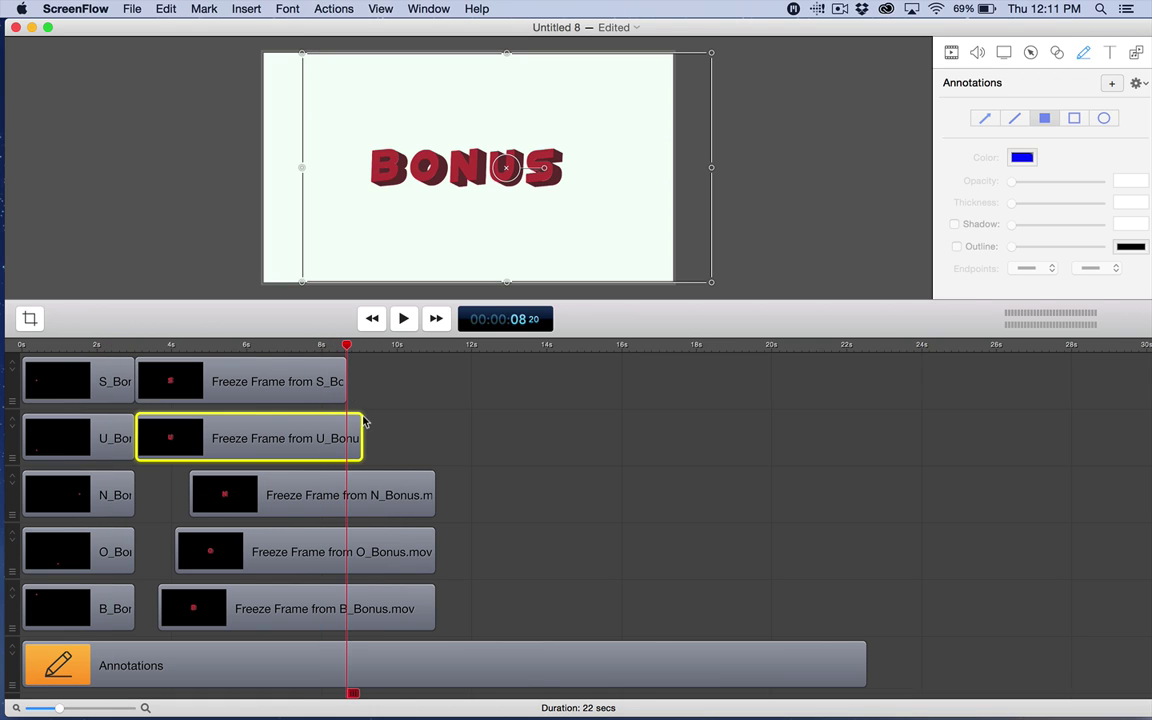
pyautogui.moveTo(361, 438); pyautogui.dragTo(340, 438)
# - Place the N, O and B freeze frames directly after their animated clips and trim them to end at 00:00:08 20
pyautogui.moveTo(420, 495); pyautogui.dragTo(346, 488)
pyautogui.moveTo(367, 536); pyautogui.dragTo(301, 553)
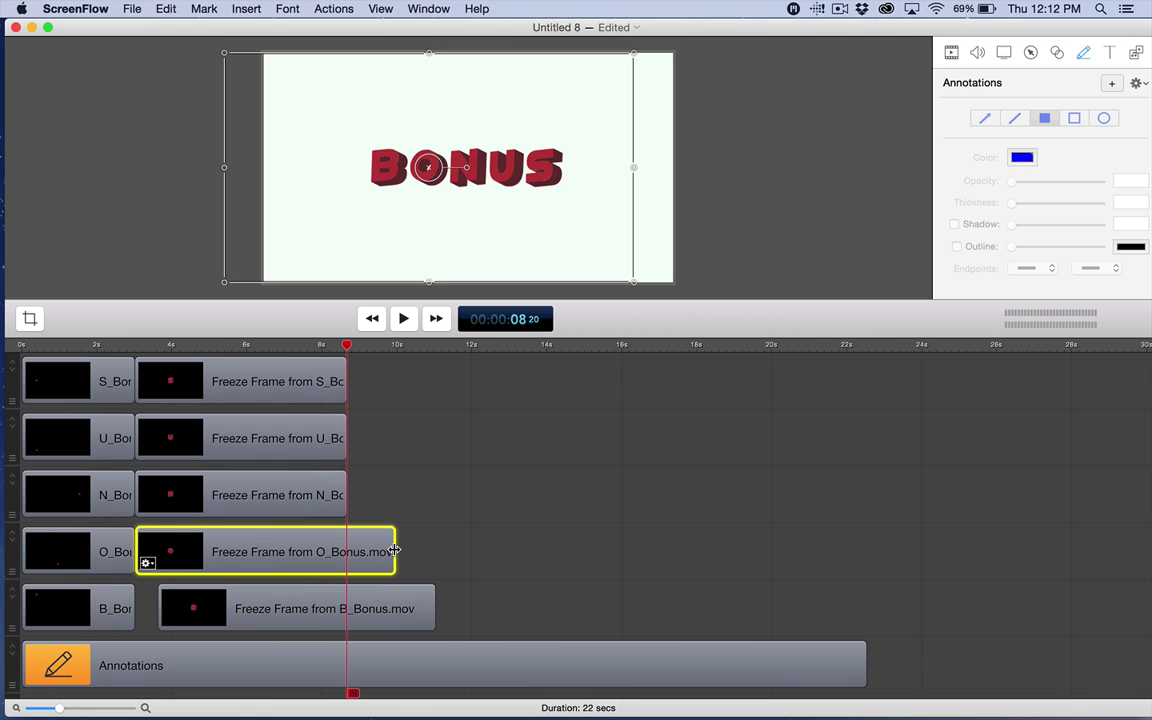
pyautogui.moveTo(393, 550); pyautogui.dragTo(347, 550)
pyautogui.click(395, 607)
pyautogui.moveTo(395, 607); pyautogui.dragTo(346, 605)
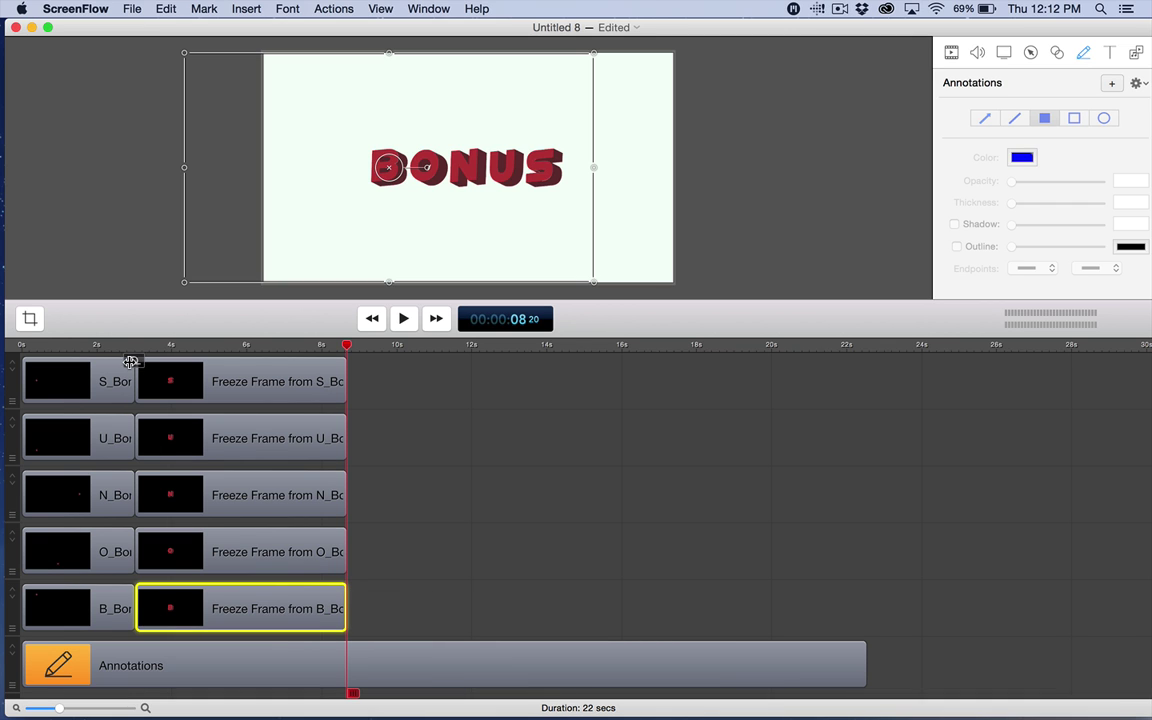
# - Play the BONUS animation twice from the start to review all letters entering simultaneously
pyautogui.click(20, 345)
pyautogui.press('space')
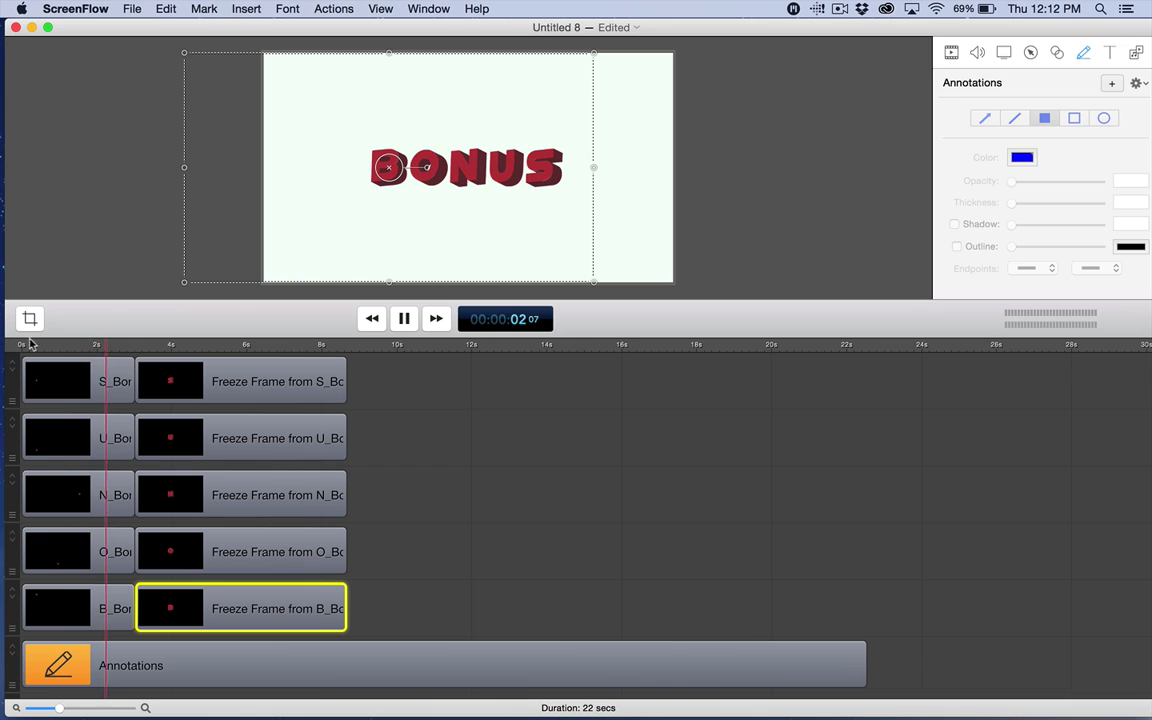
pyautogui.click(405, 318)
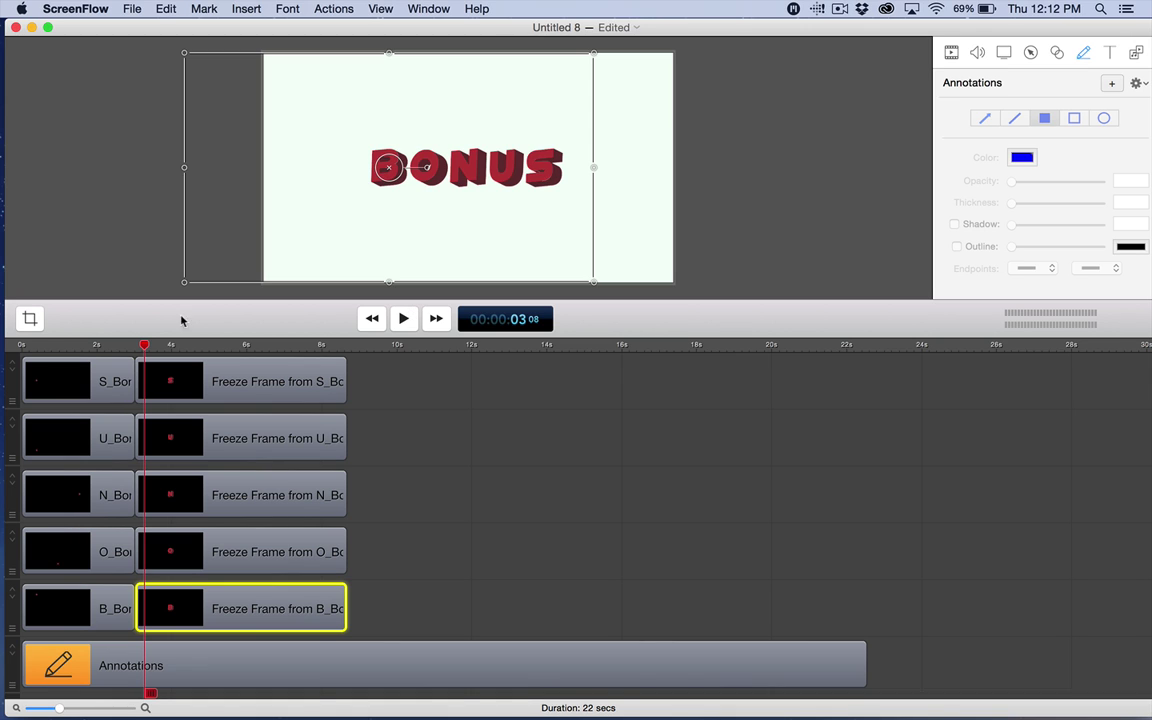
pyautogui.click(143, 346)
pyautogui.moveTo(143, 346); pyautogui.dragTo(16, 296)
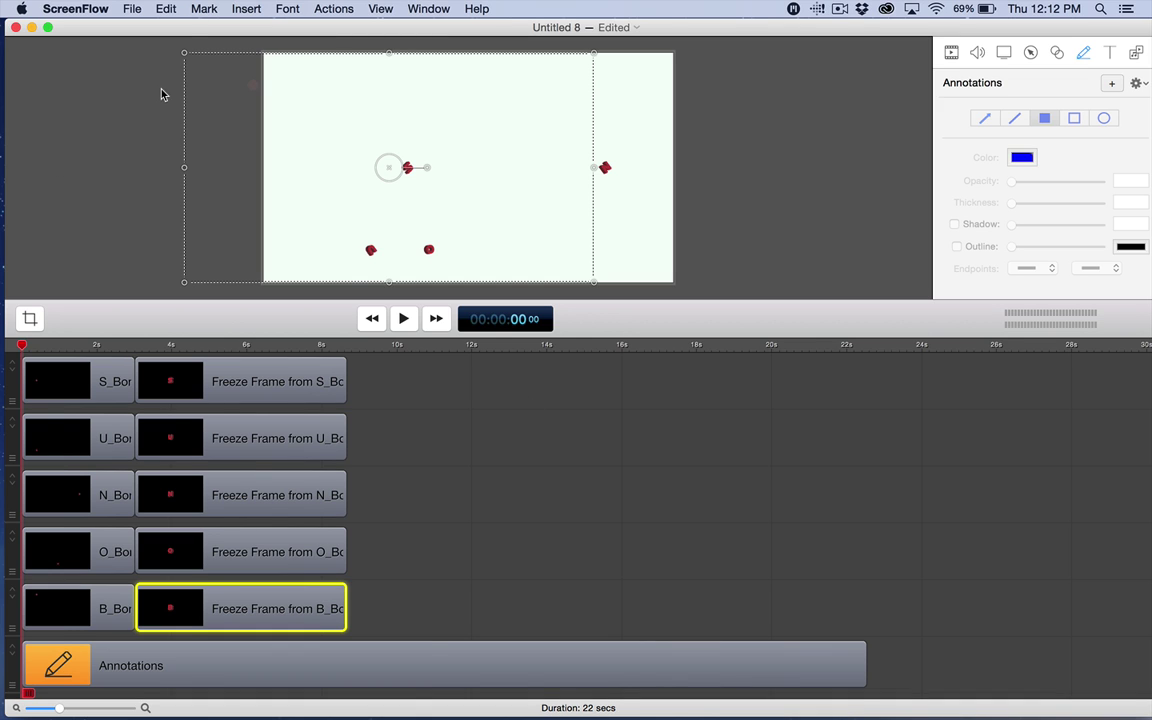
pyautogui.moveTo(52, 345); pyautogui.dragTo(17, 364)
pyautogui.press('space')
pyautogui.press('space')
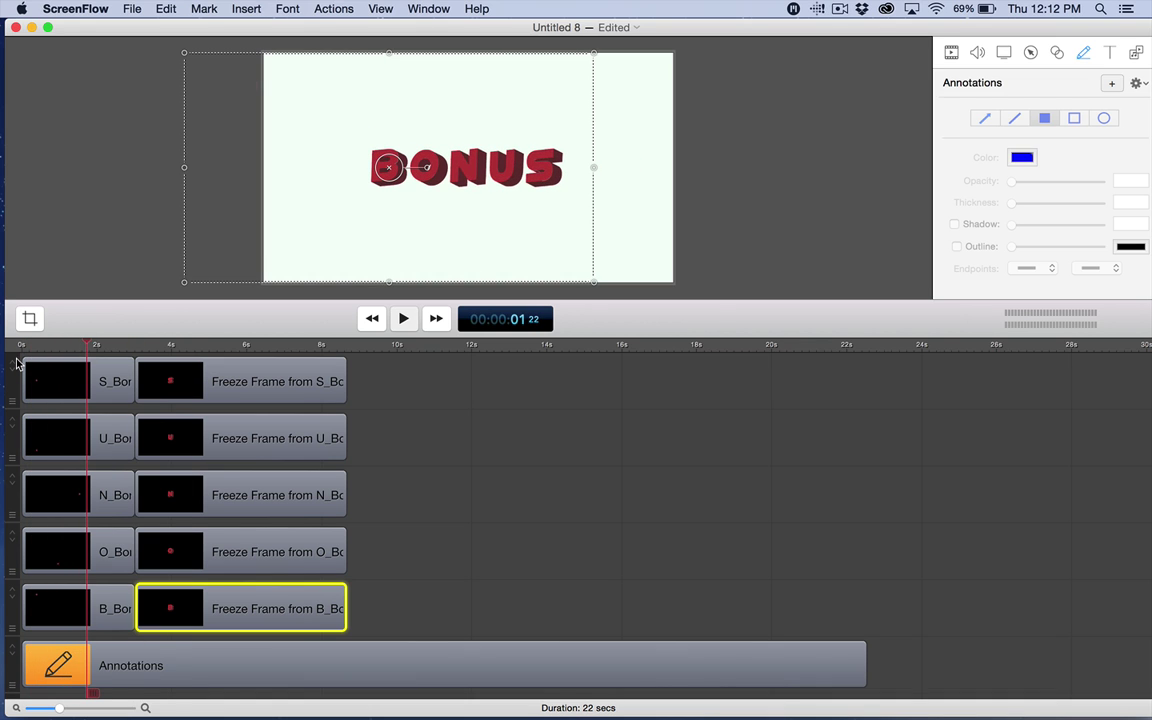